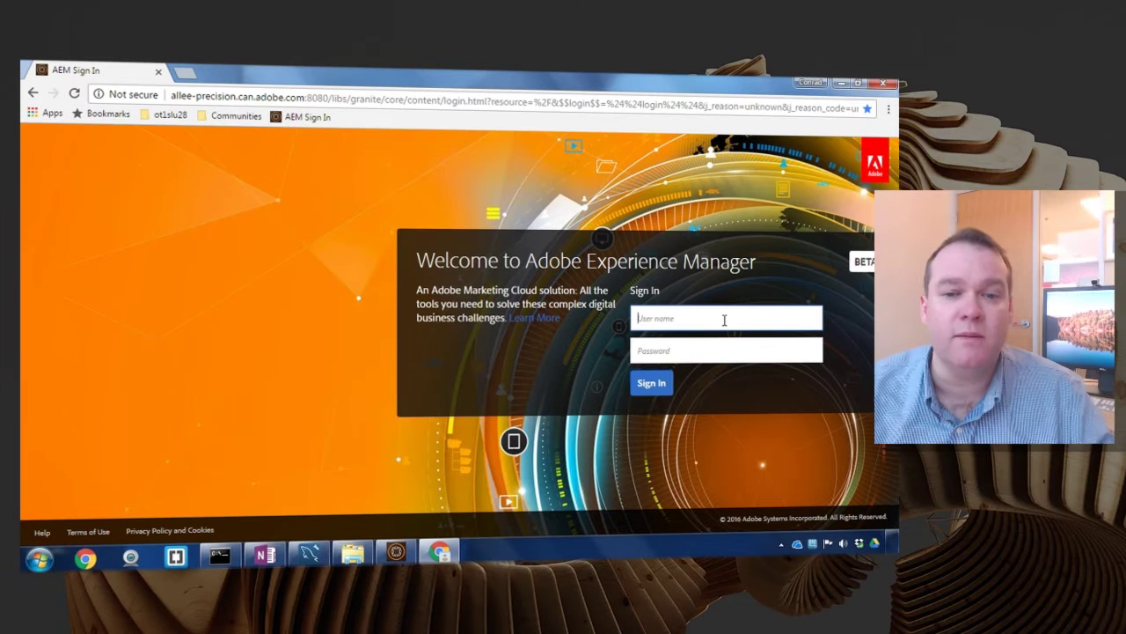
Step: Sign in to Adobe Experience Manager with the administrator account
{"action": "left_click", "coordinate": [724, 320]}
{"action": "type", "text": "admin"}
{"action": "key", "text": "Tab"}
{"action": "type", "text": "admin"}
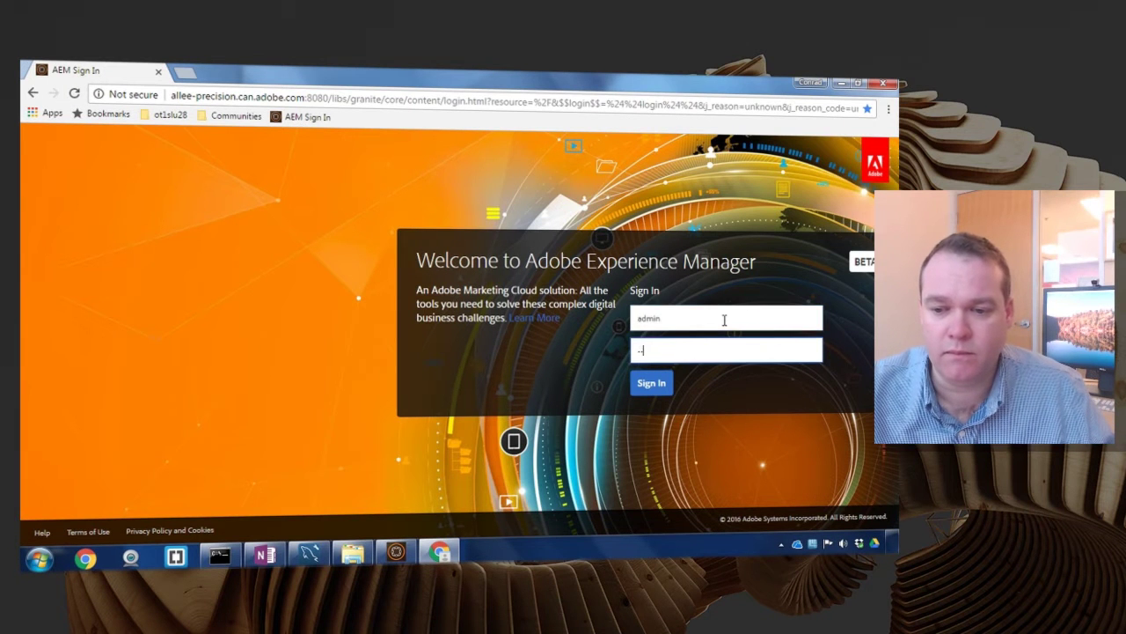
{"action": "key", "text": "Return"}
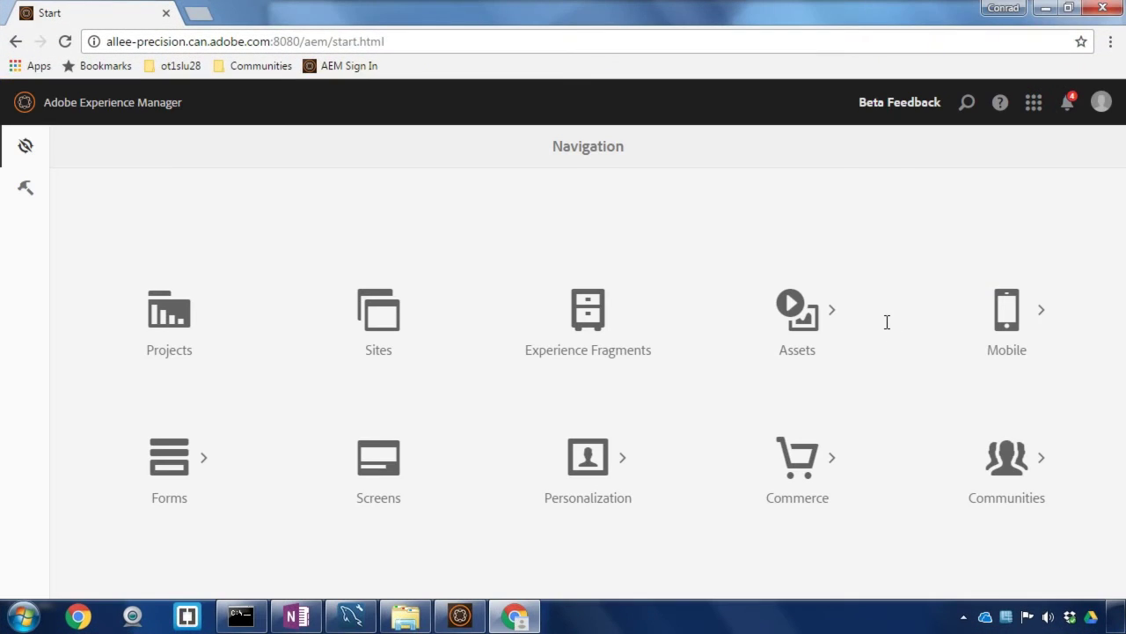
Step: Open the Web Console from Tools > Operations
{"action": "left_click", "coordinate": [29, 189]}
{"action": "left_click", "coordinate": [105, 290]}
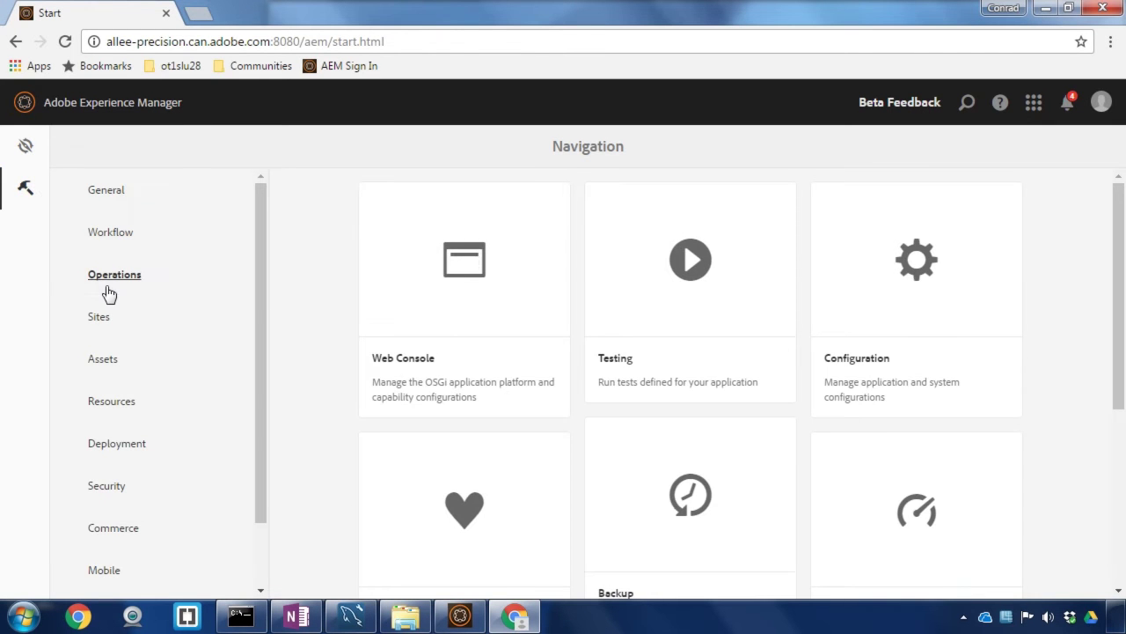
{"action": "left_click", "coordinate": [425, 305]}
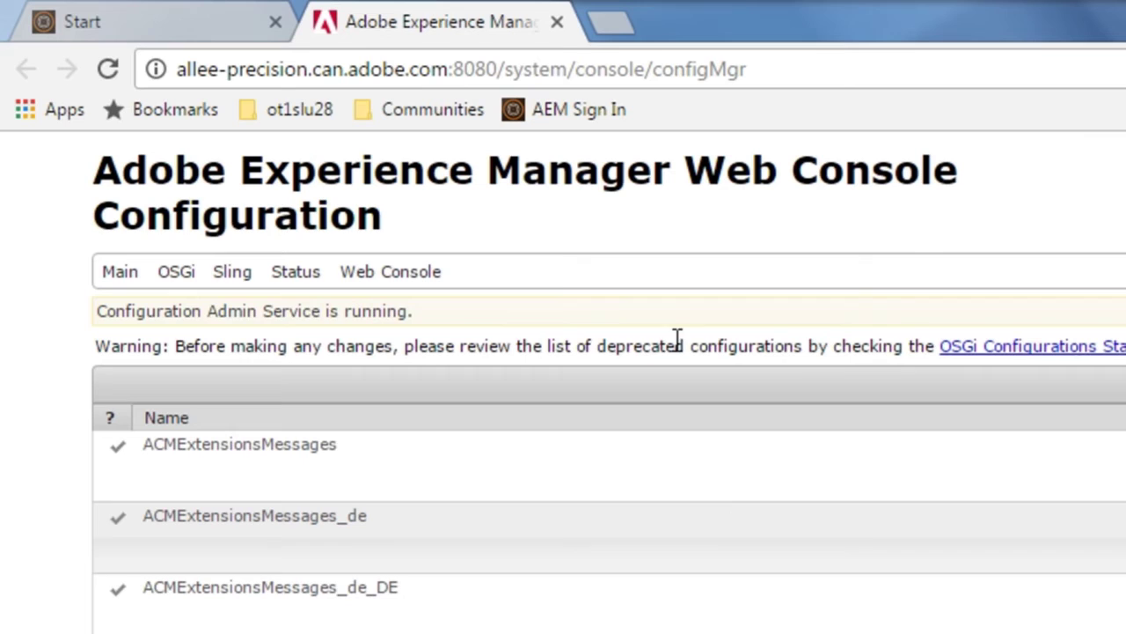
Step: Upload and install mysqljdbc_1.0.0.jar from the OSGi Bundles page
{"action": "mouse_move", "coordinate": [189, 276]}
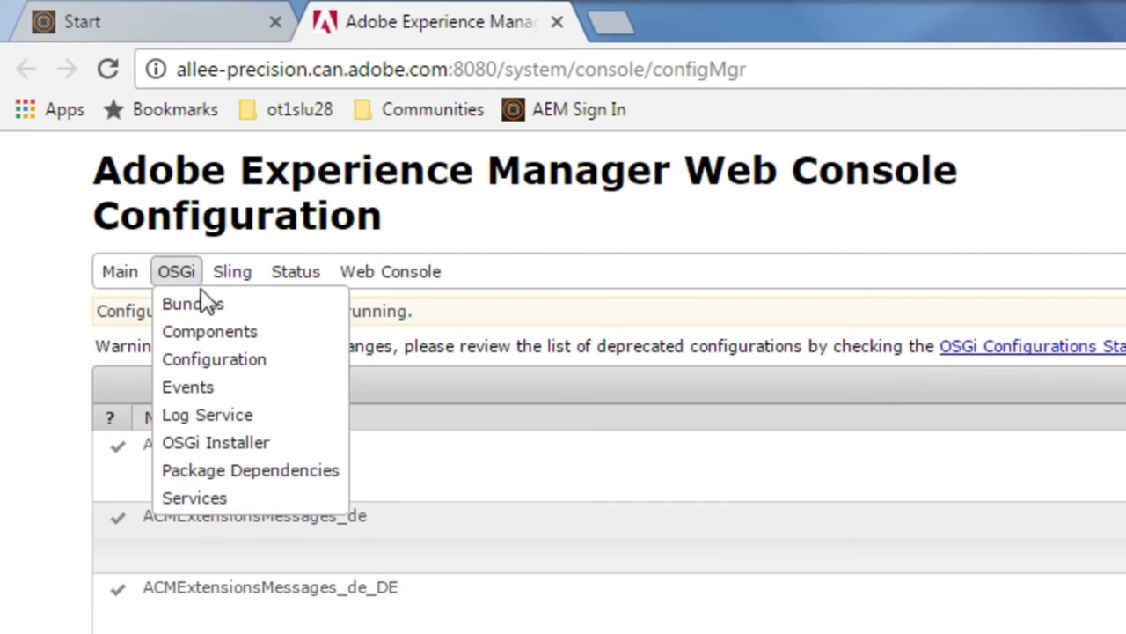
{"action": "left_click", "coordinate": [204, 303]}
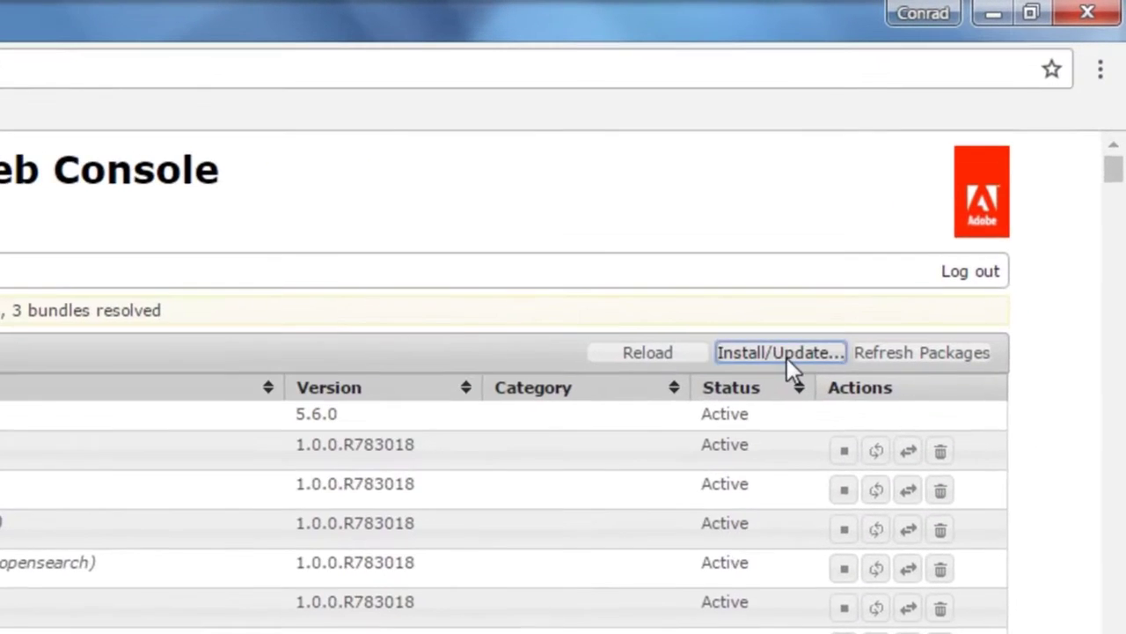
{"action": "left_click", "coordinate": [786, 354]}
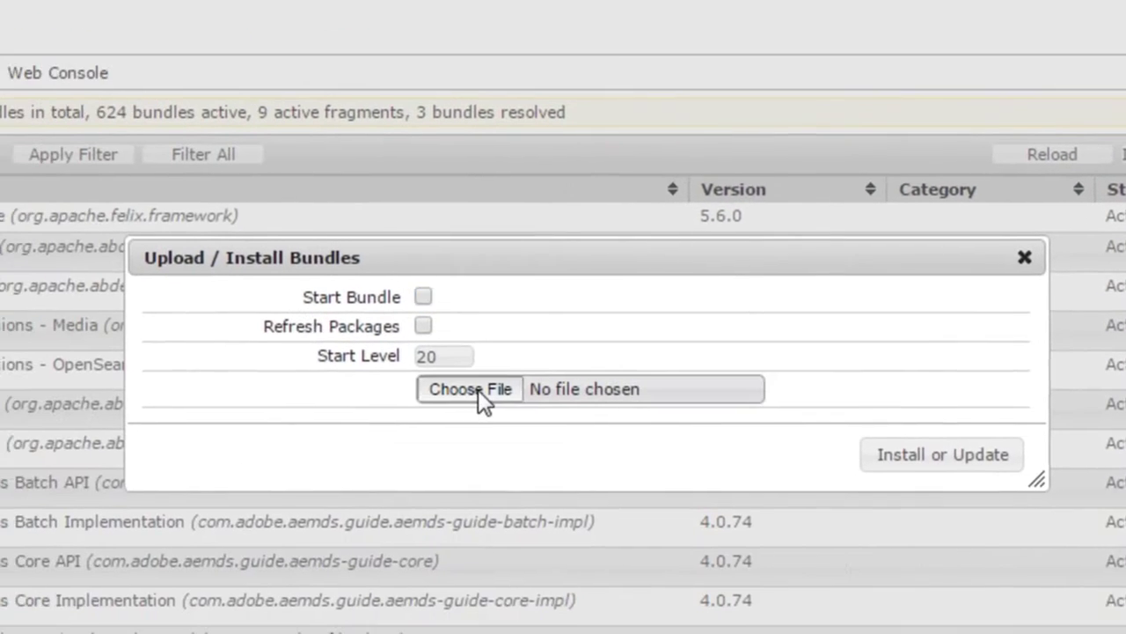
{"action": "left_click", "coordinate": [478, 389]}
{"action": "left_click", "coordinate": [431, 209]}
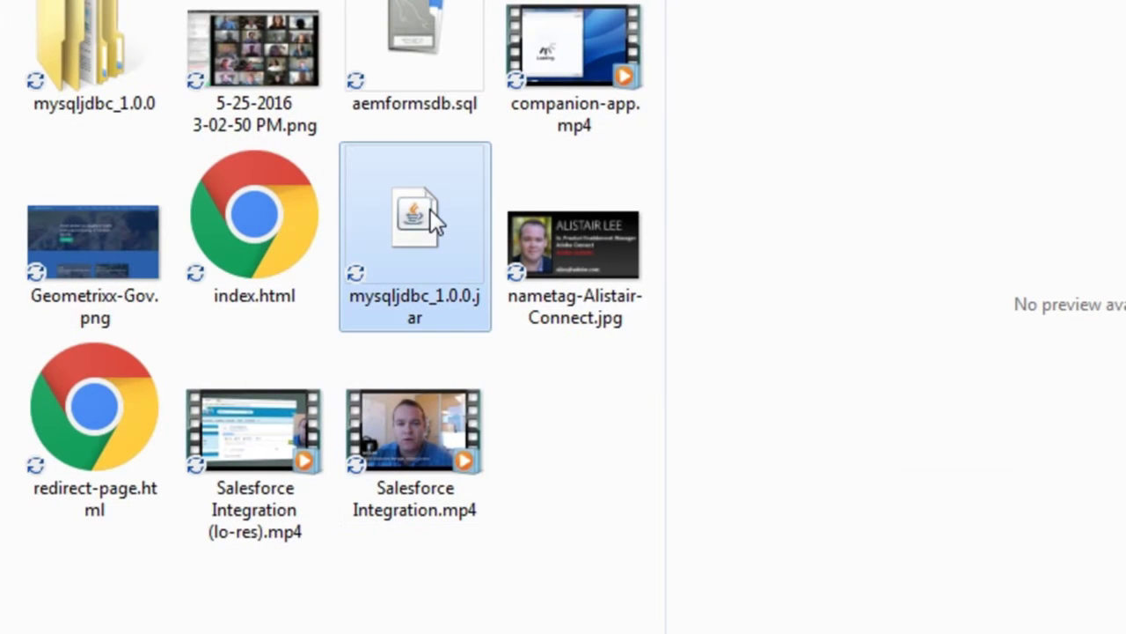
{"action": "key", "text": "Return"}
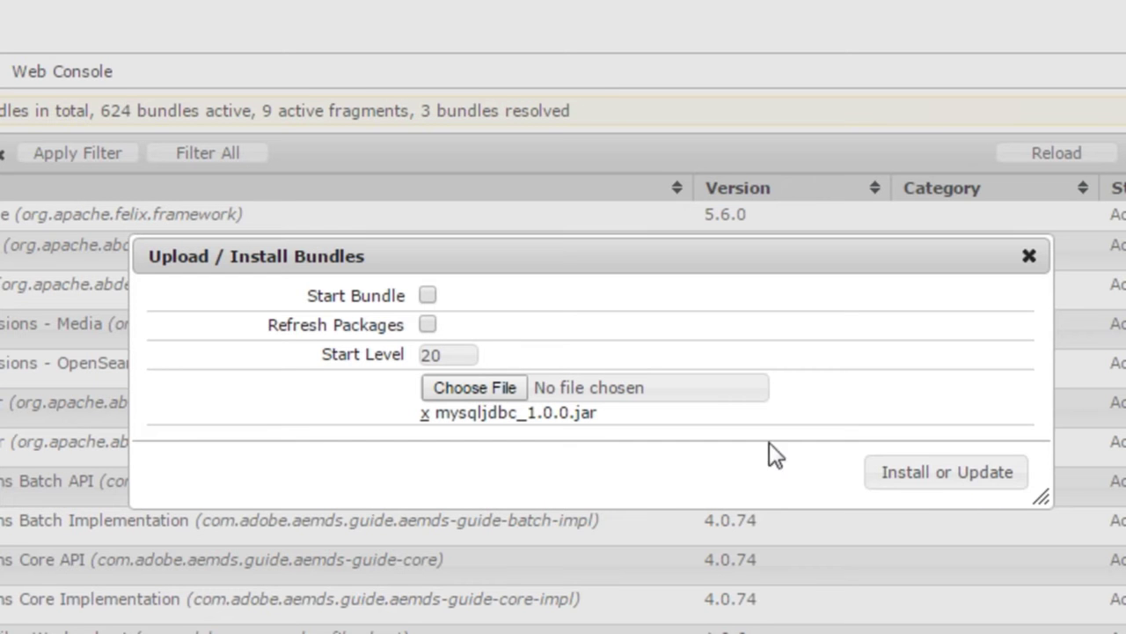
{"action": "left_click", "coordinate": [914, 492]}
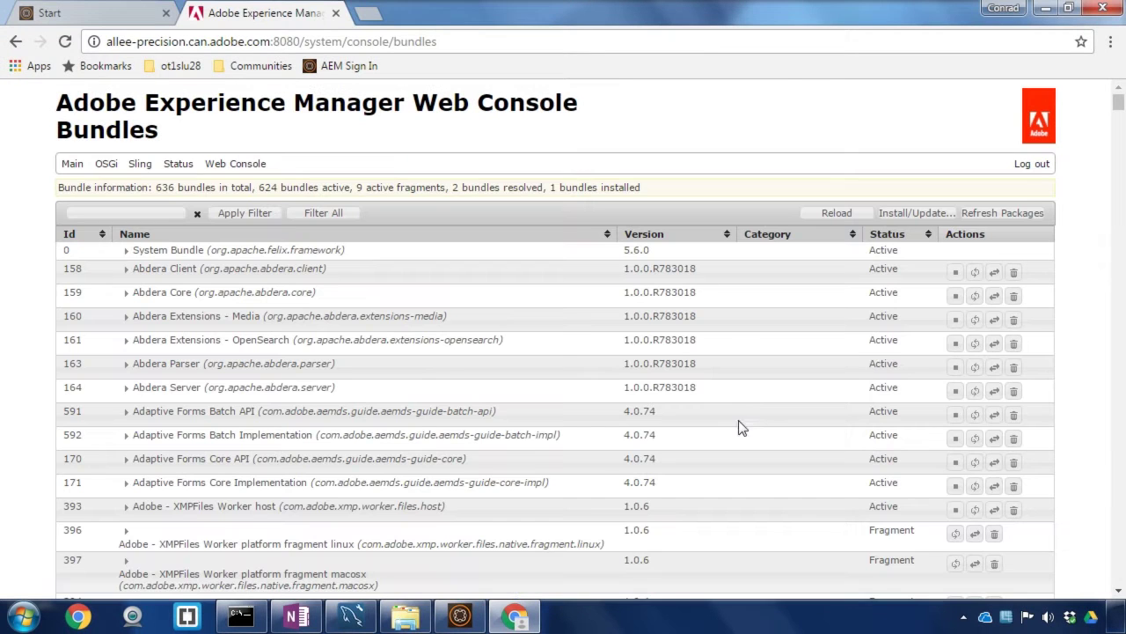
Step: Find the Mysqljdbc 1.0.0 bundle by searching 'mysql' and start it so it reads Active
{"action": "key", "text": "ctrl+f"}
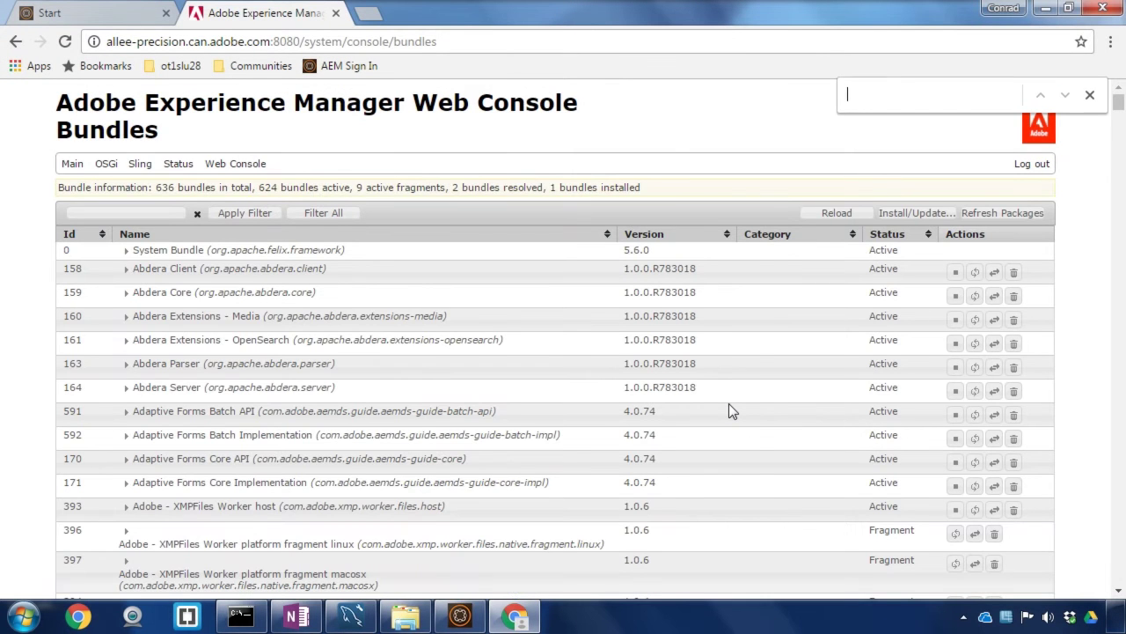
{"action": "type", "text": "mysql"}
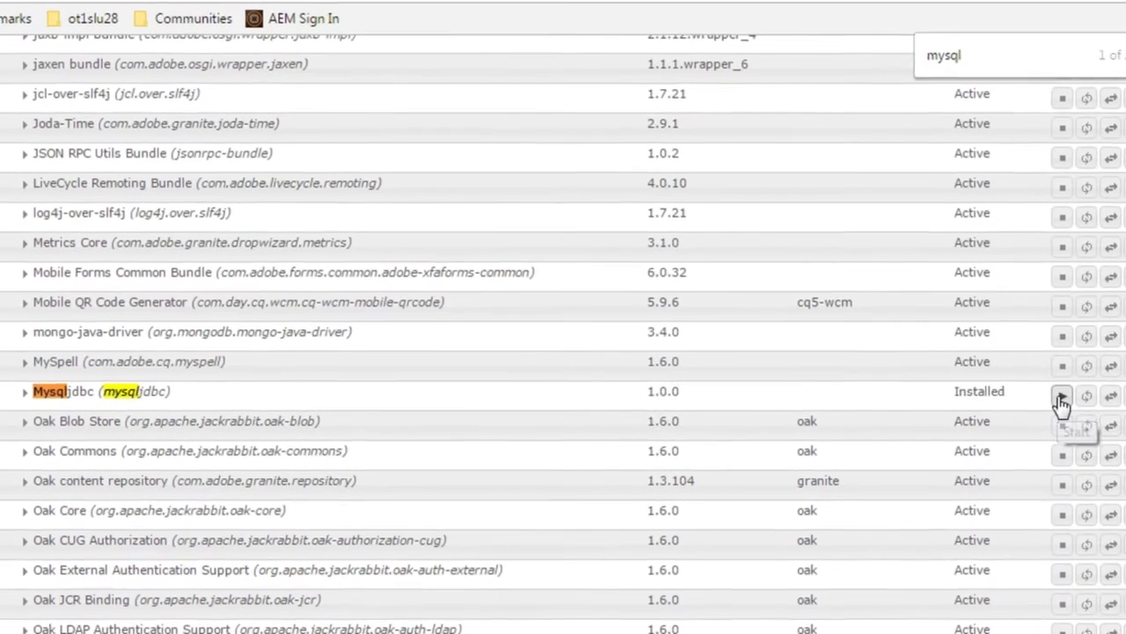
{"action": "left_click", "coordinate": [1060, 396]}
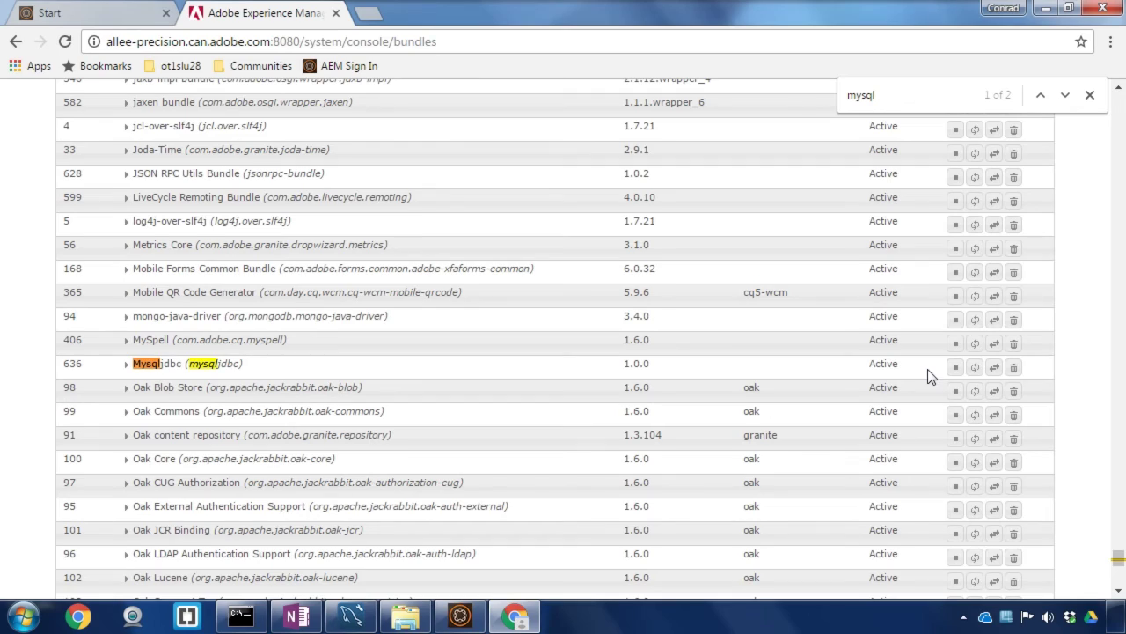
{"action": "left_click_drag", "start_coordinate": [1117, 557], "coordinate": [1119, 7]}
{"action": "scroll", "coordinate": [563, 352], "scroll_direction": "up", "scroll_amount": 20}
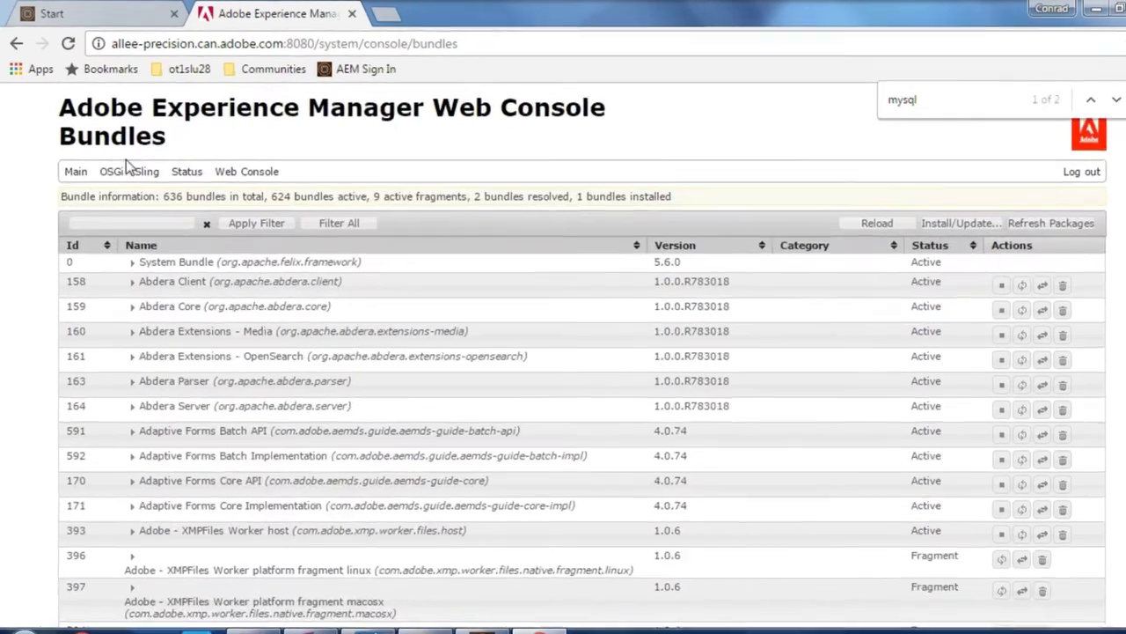
Step: Open the Apache Sling Connection Pooled DataSource configuration, named 'my database', from OSGi Configuration
{"action": "mouse_move", "coordinate": [125, 163]}
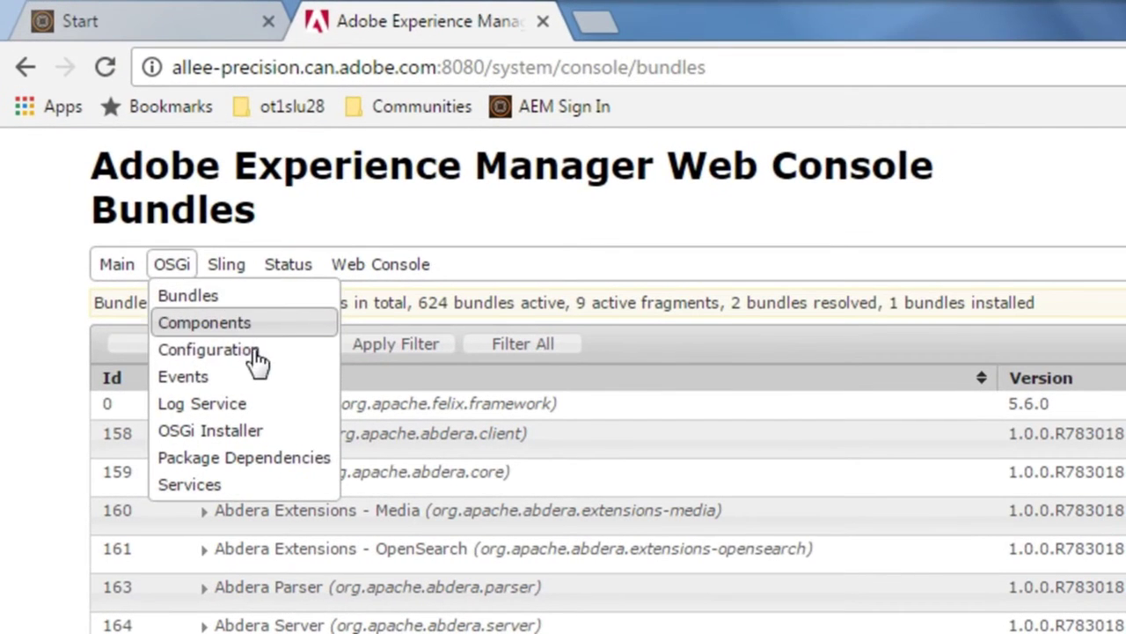
{"action": "left_click", "coordinate": [197, 274]}
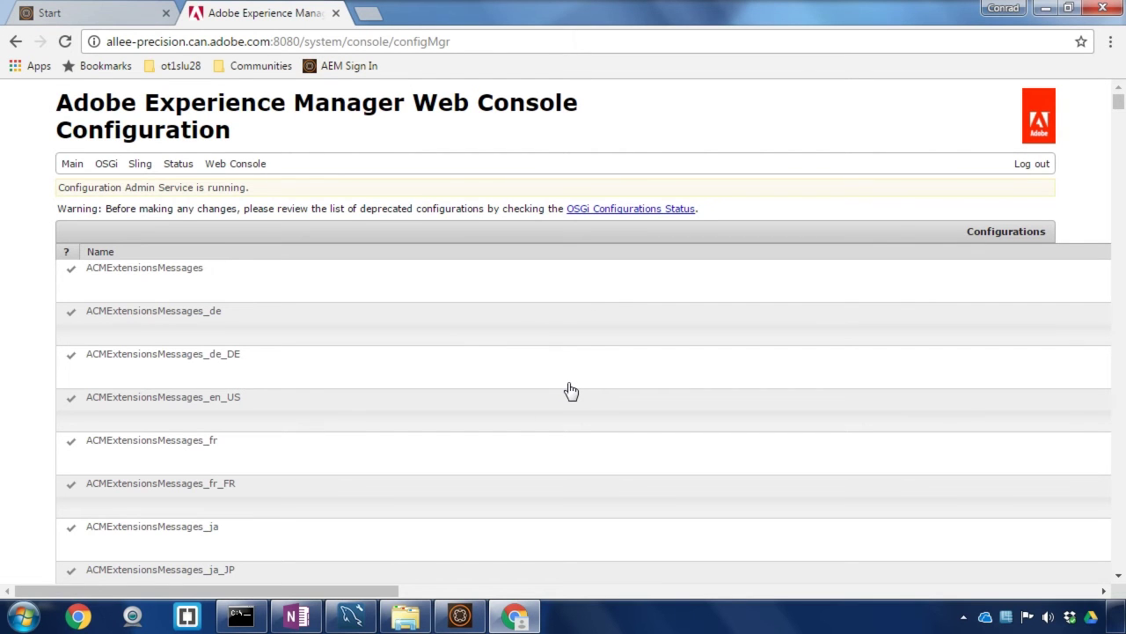
{"action": "key", "text": "ctrl+f"}
{"action": "type", "text": "datasource"}
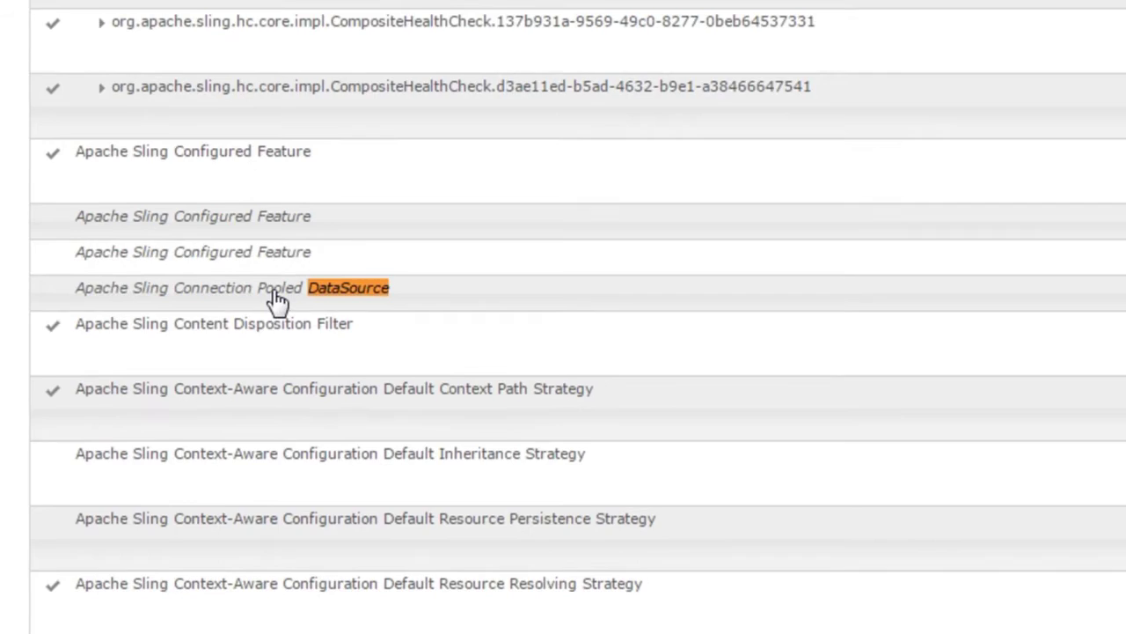
{"action": "left_click", "coordinate": [277, 300]}
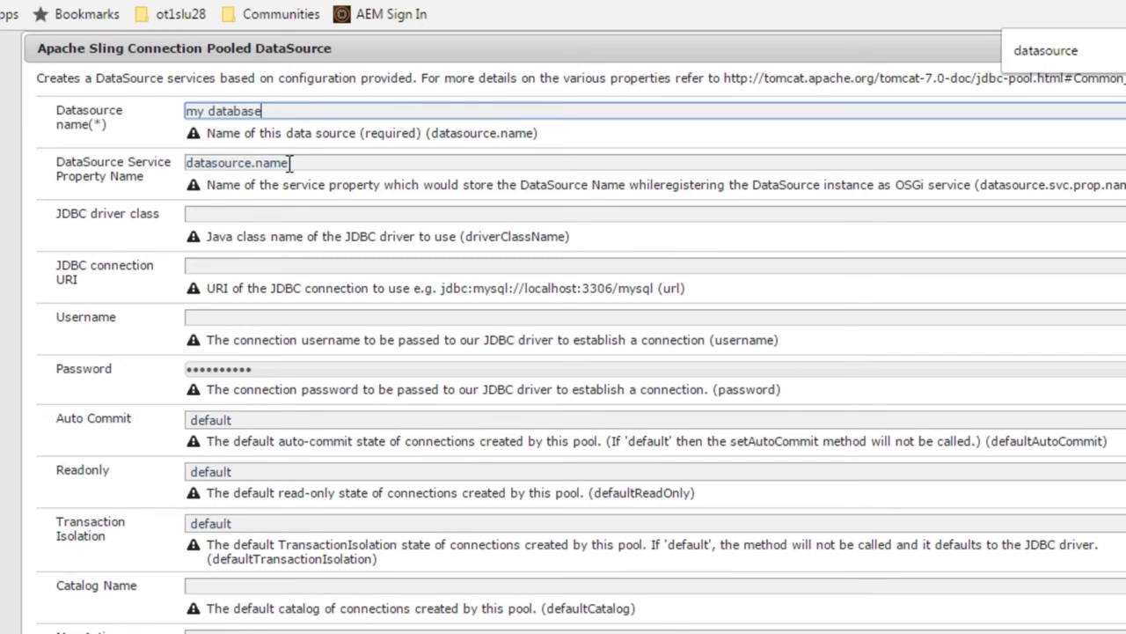
Step: Set the JDBC driver class to com.mysql.jdbc.Driver
{"action": "left_click", "coordinate": [239, 213]}
{"action": "scroll", "coordinate": [674, 260], "scroll_direction": "down", "scroll_amount": 2}
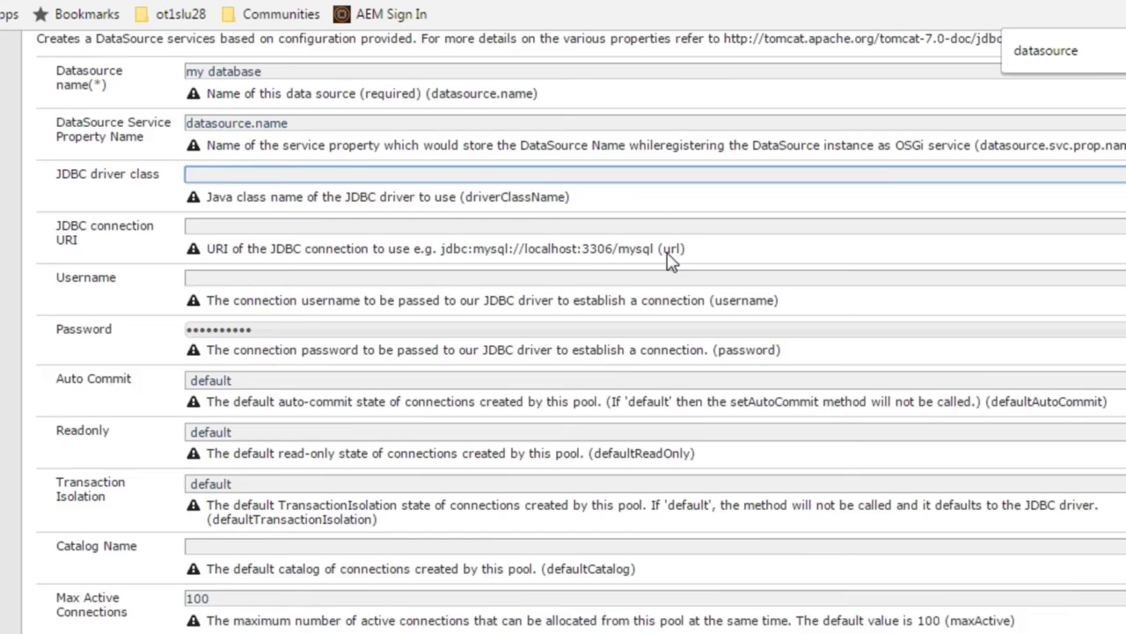
{"action": "scroll", "coordinate": [672, 260], "scroll_direction": "up", "scroll_amount": 1}
{"action": "scroll", "coordinate": [671, 260], "scroll_direction": "up", "scroll_amount": 1}
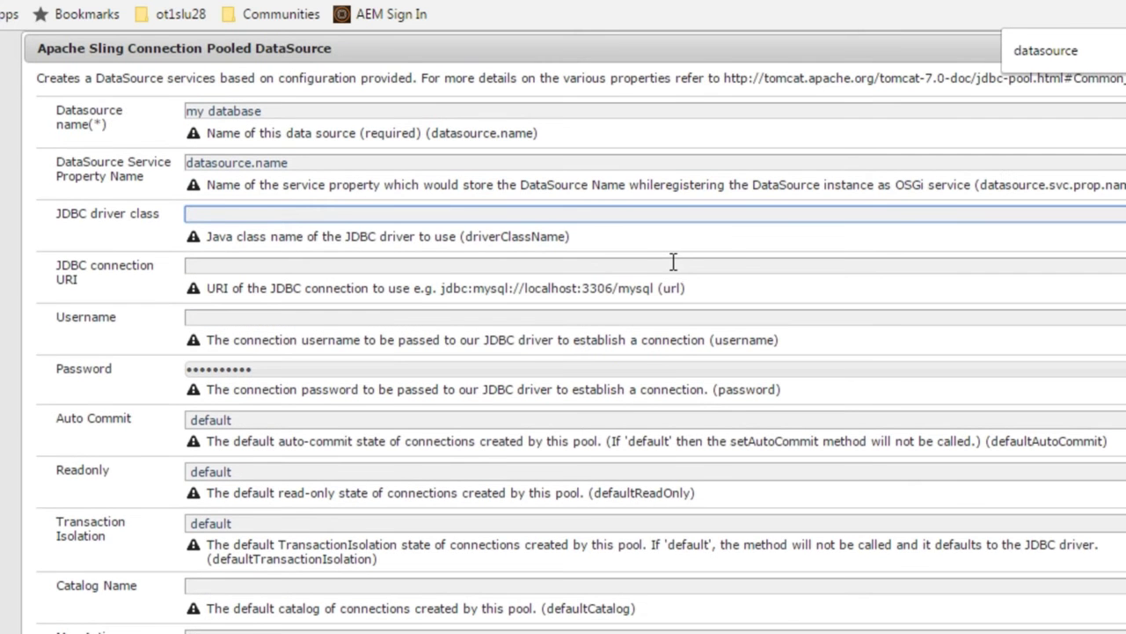
{"action": "type", "text": "com.mysql.jdbc.Driver"}
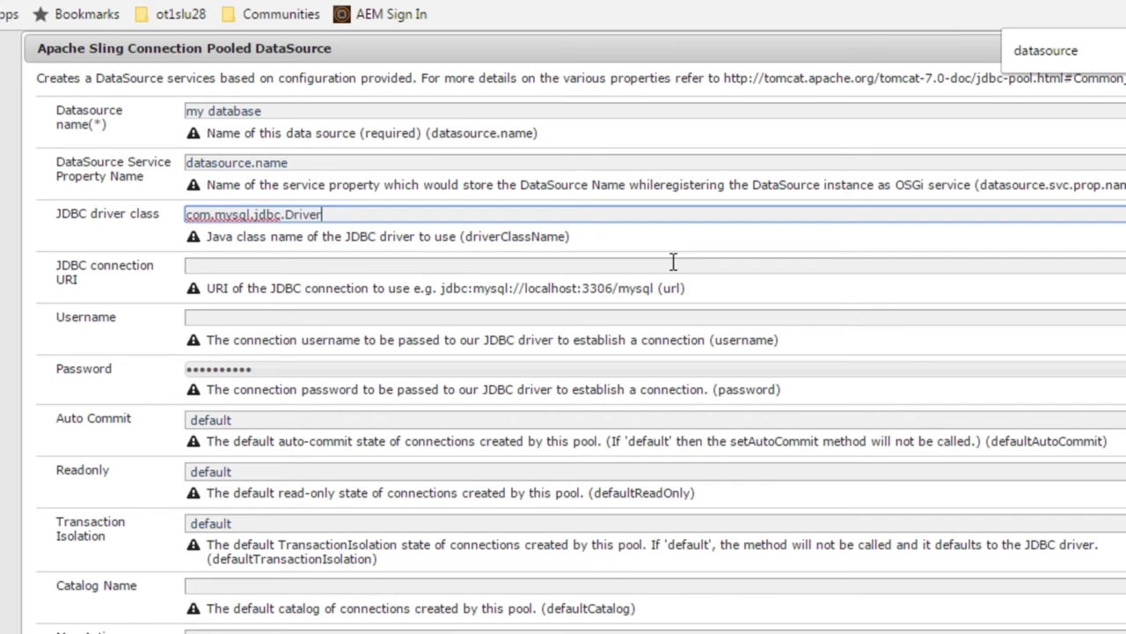
Step: Set the connection URI to jdbc:mysql://localhost:3306/aemforms
{"action": "left_click", "coordinate": [673, 262]}
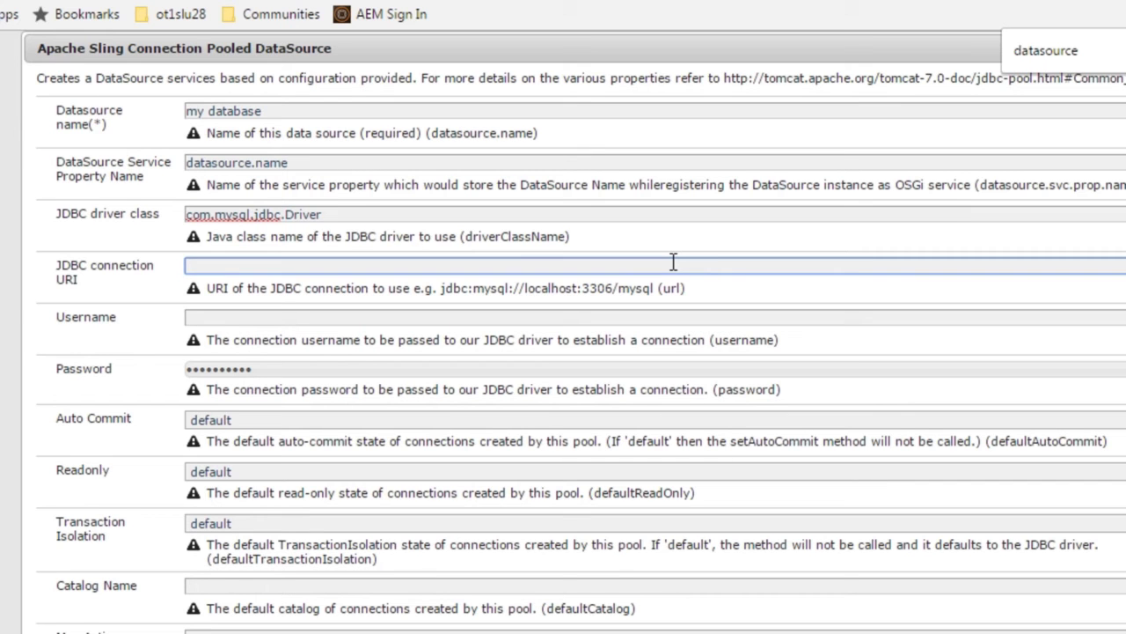
{"action": "left_click_drag", "start_coordinate": [441, 289], "coordinate": [652, 295]}
{"action": "key", "text": "ctrl+c"}
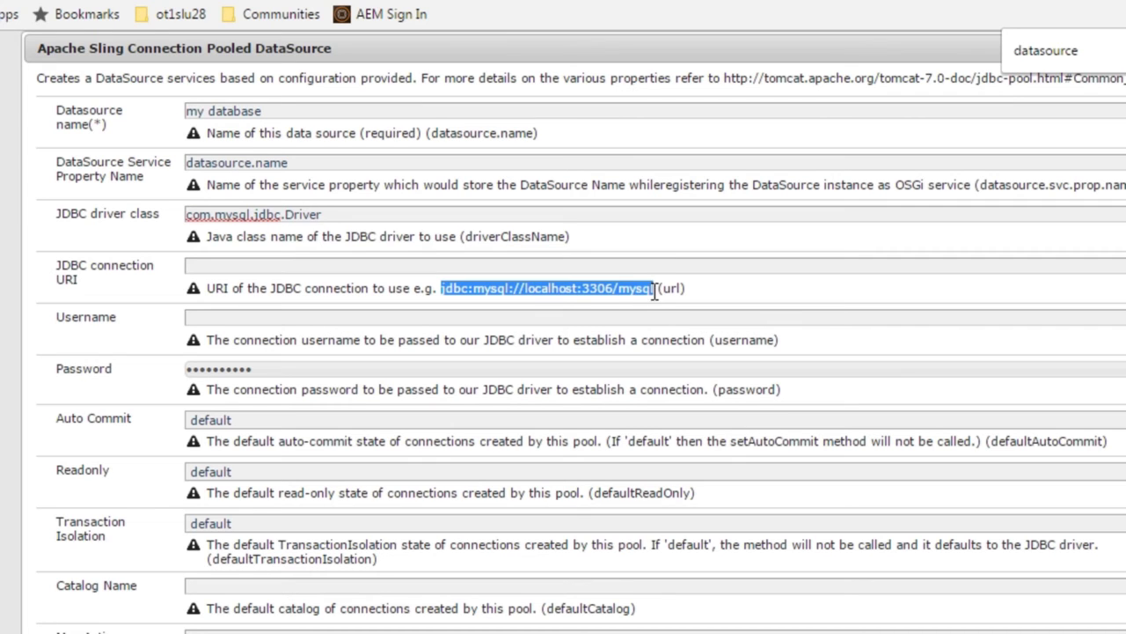
{"action": "left_click", "coordinate": [424, 262]}
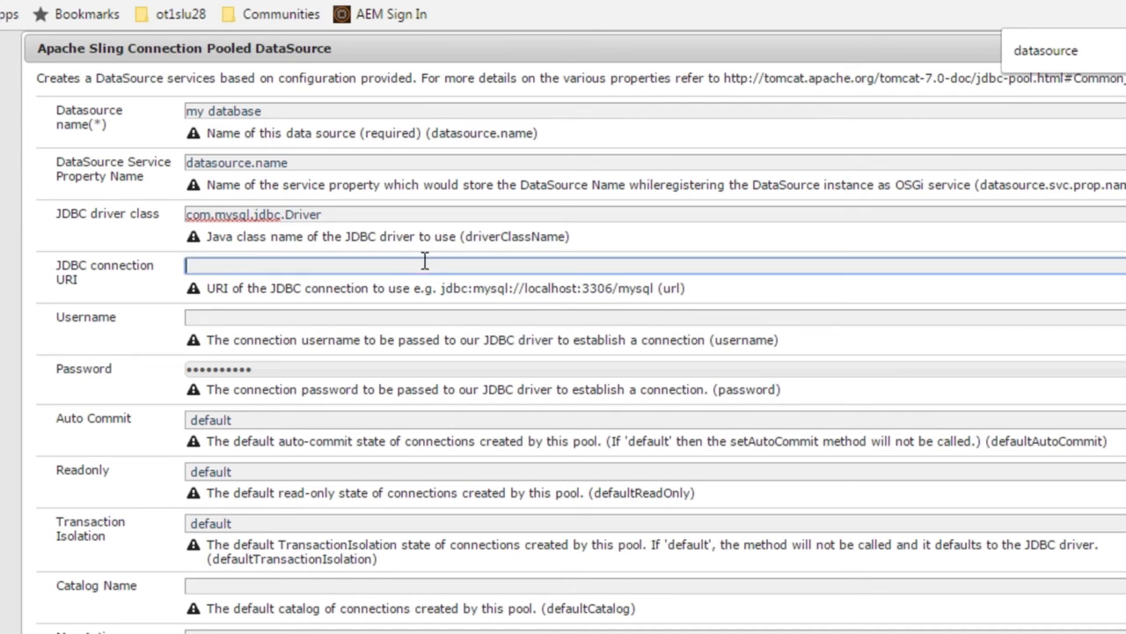
{"action": "key", "text": "ctrl+v"}
{"action": "double_click", "coordinate": [424, 265]}
{"action": "type", "text": "a"}
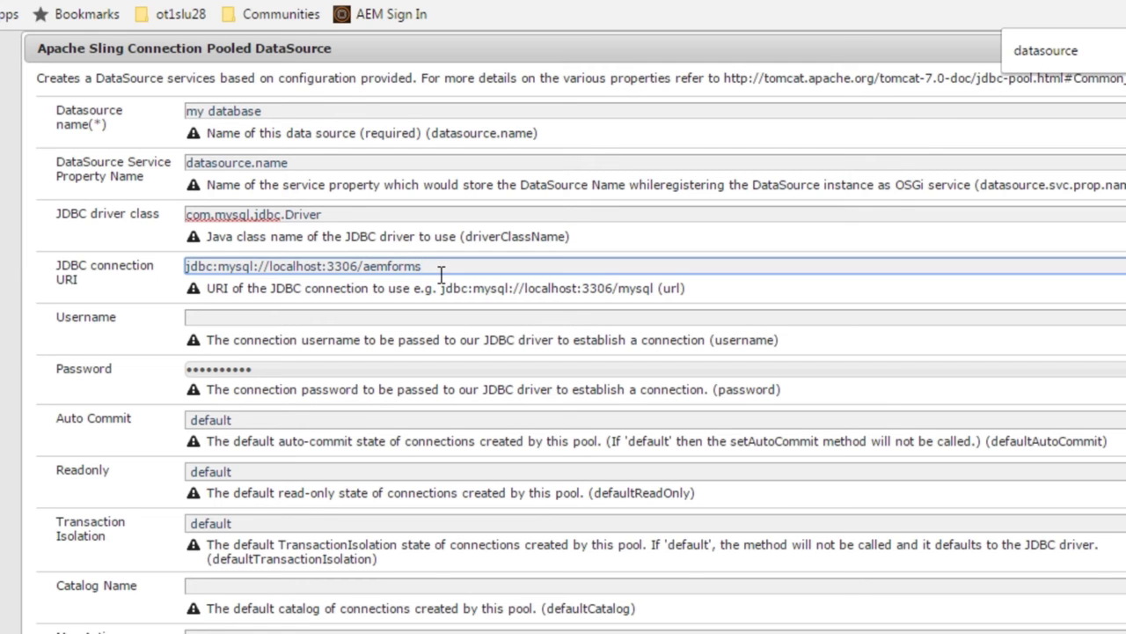
Step: Enter the database username and password, then save the DataSource configuration
{"action": "left_click", "coordinate": [307, 319]}
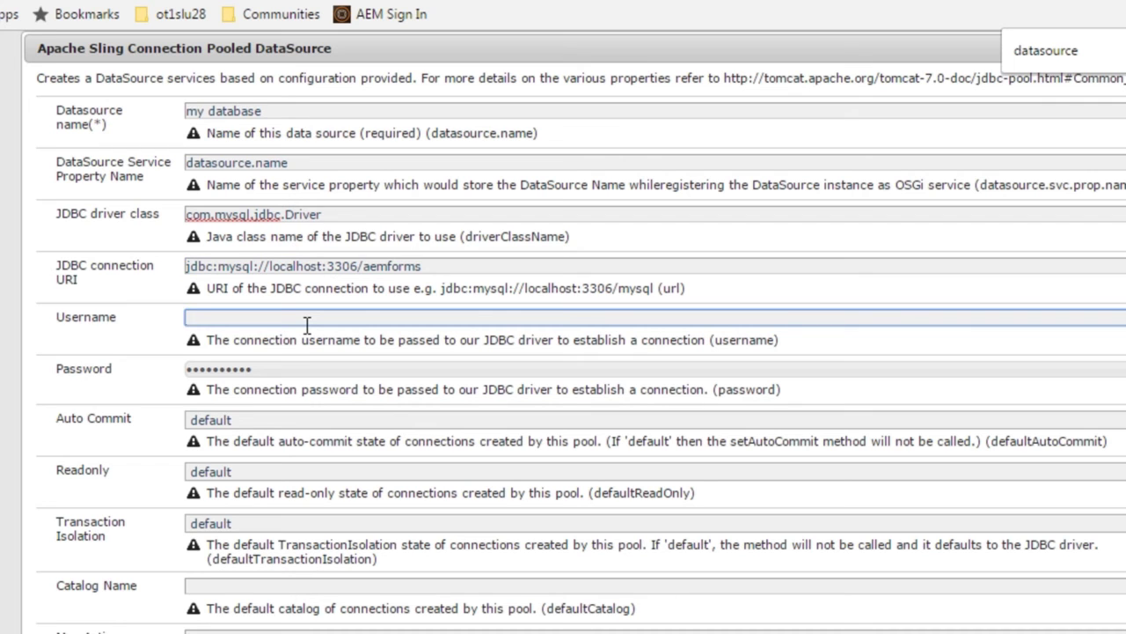
{"action": "type", "text": "root"}
{"action": "key", "text": "Tab"}
{"action": "type", "text": "ro"}
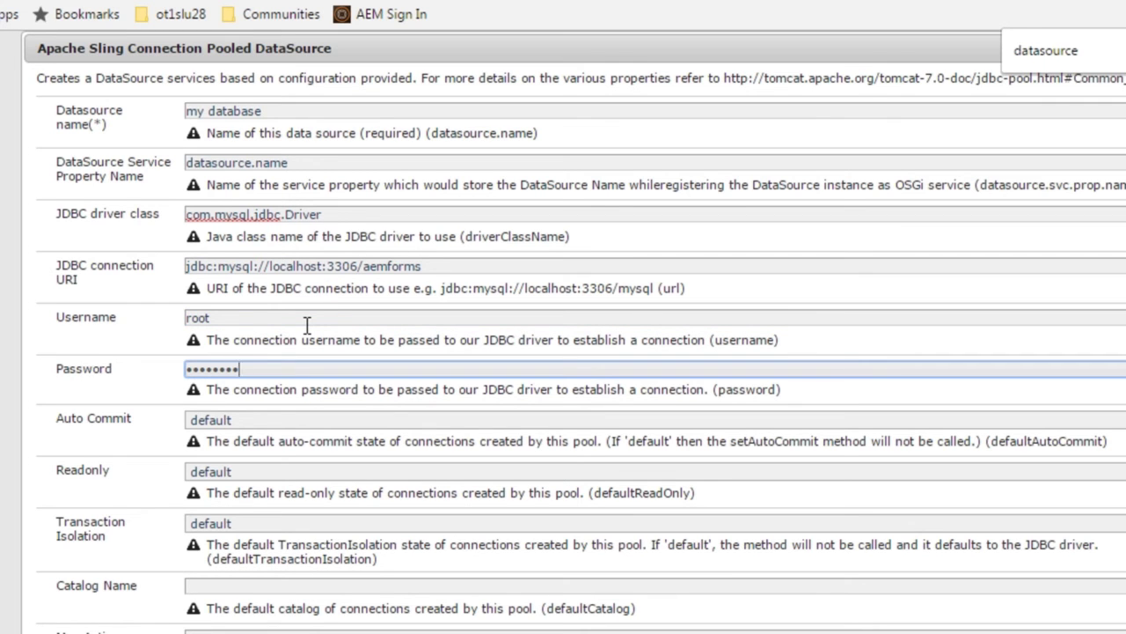
{"action": "scroll", "coordinate": [422, 352], "scroll_direction": "down", "scroll_amount": 5}
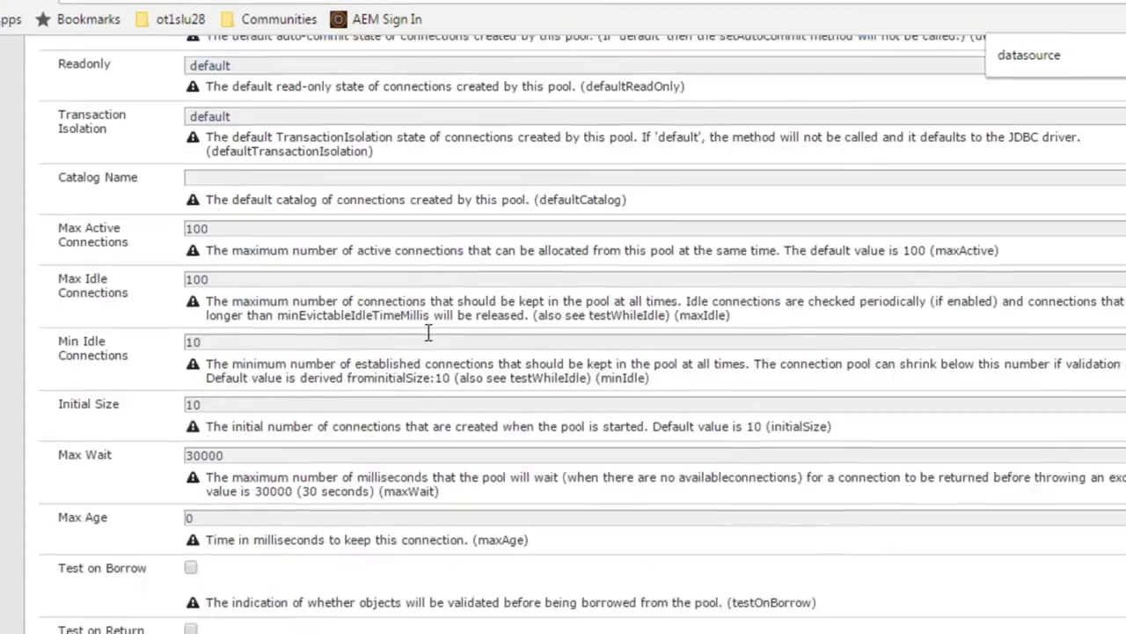
{"action": "scroll", "coordinate": [428, 332], "scroll_direction": "down", "scroll_amount": 10}
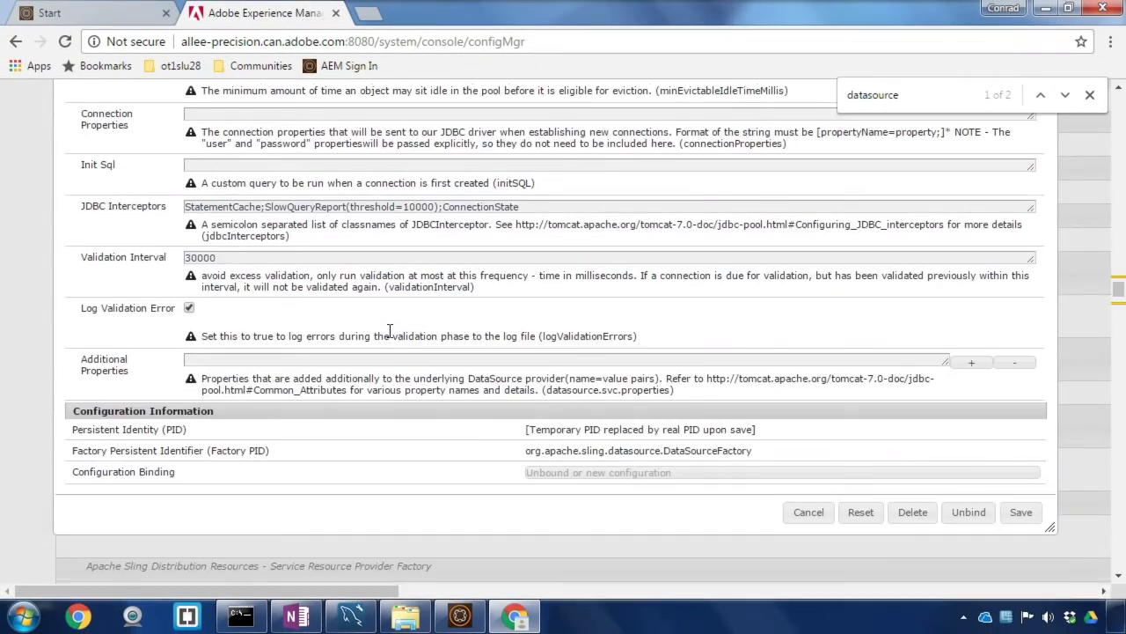
{"action": "scroll", "coordinate": [390, 331], "scroll_direction": "down", "scroll_amount": 1}
{"action": "left_click", "coordinate": [1021, 513]}
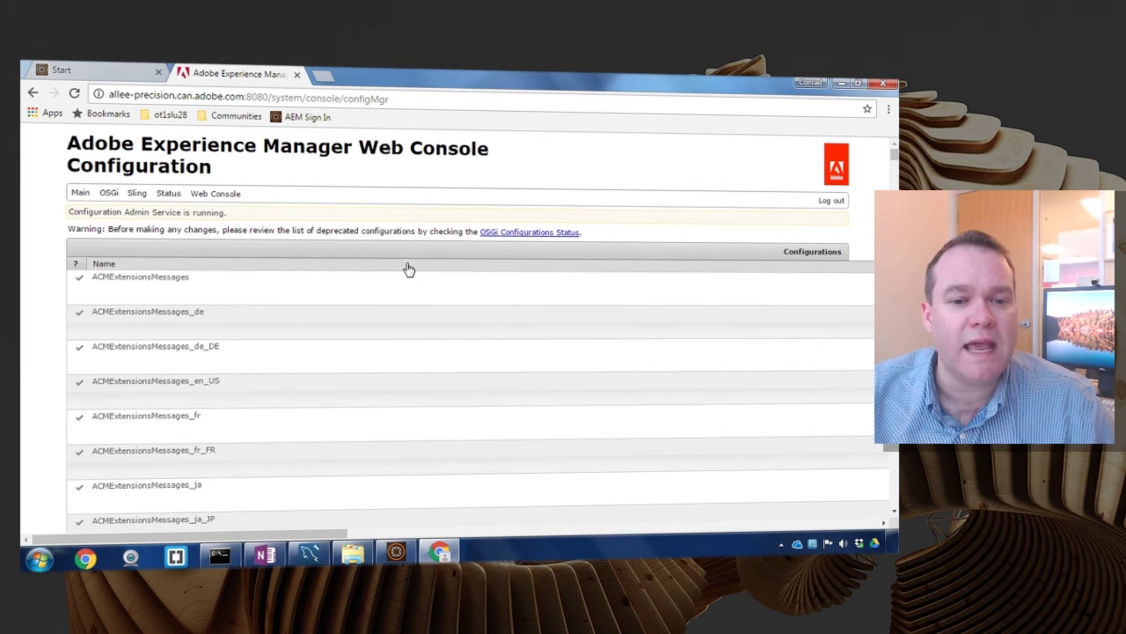
Step: Display the entries of the Web Console's OSGi menu
{"action": "mouse_move", "coordinate": [109, 195]}
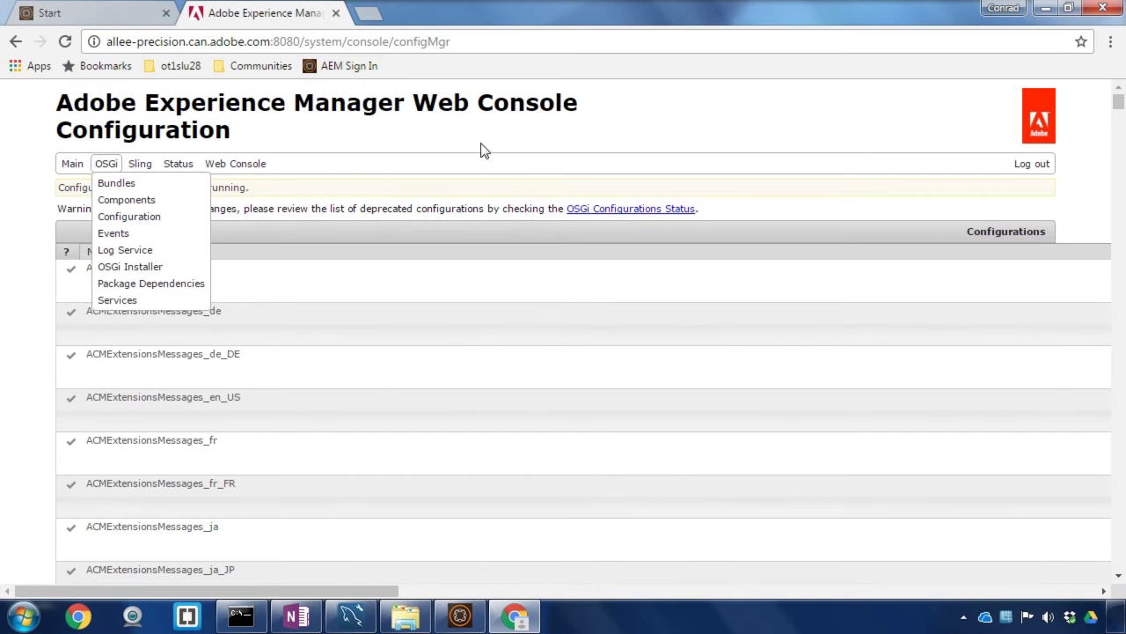
Step: Go to Forms > Data Integrations from the AEM start page
{"action": "left_click", "coordinate": [95, 9]}
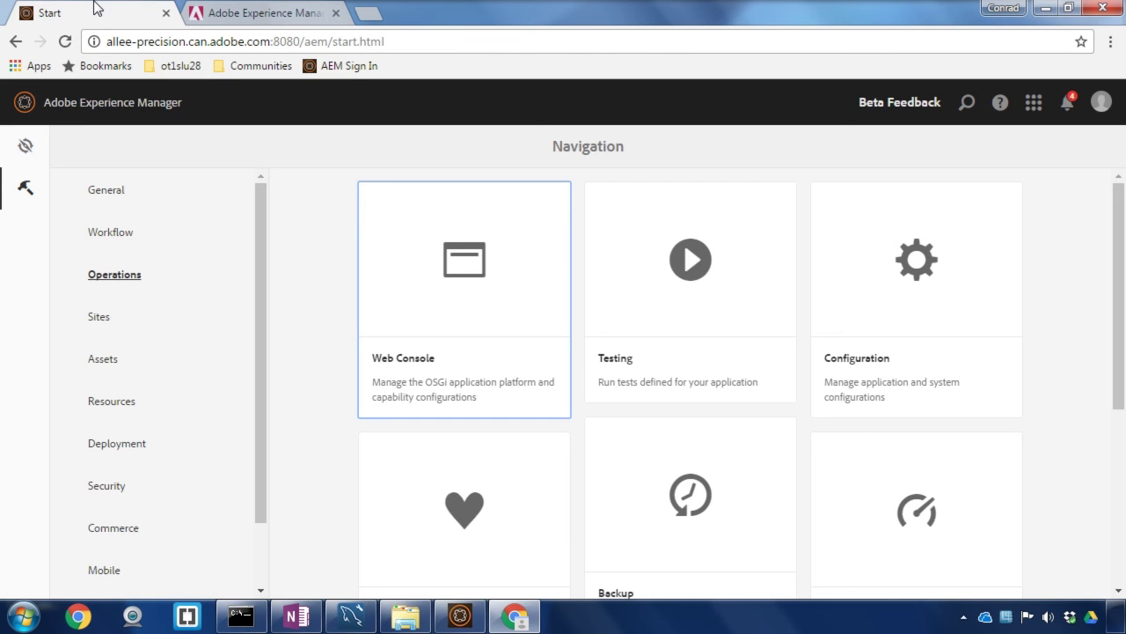
{"action": "left_click", "coordinate": [24, 145]}
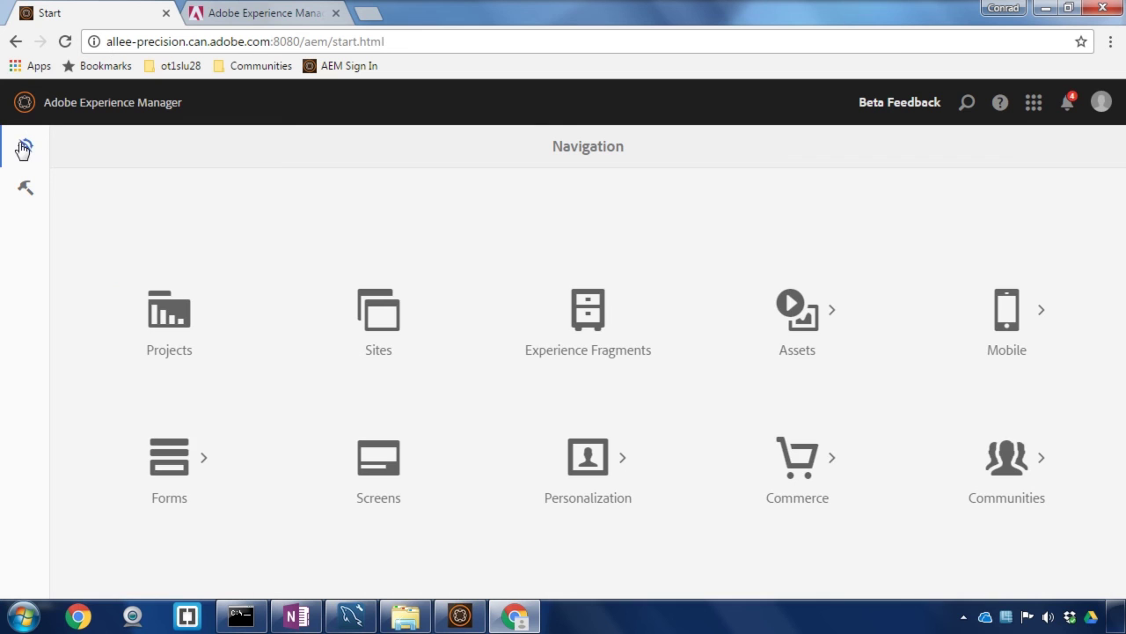
{"action": "left_click", "coordinate": [190, 450]}
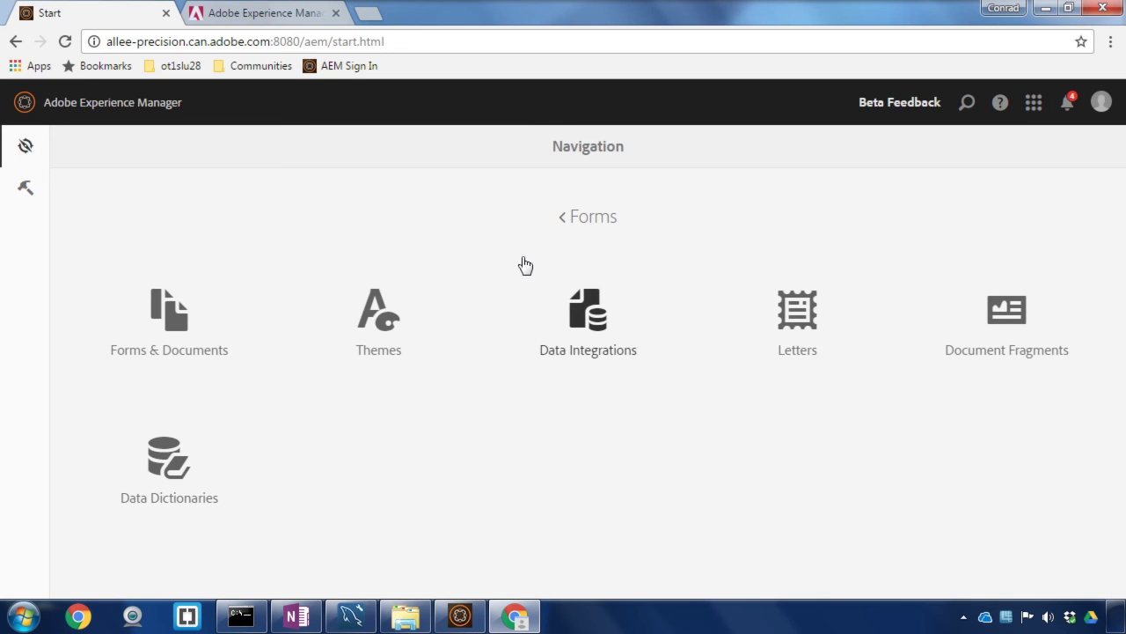
{"action": "left_click", "coordinate": [564, 304]}
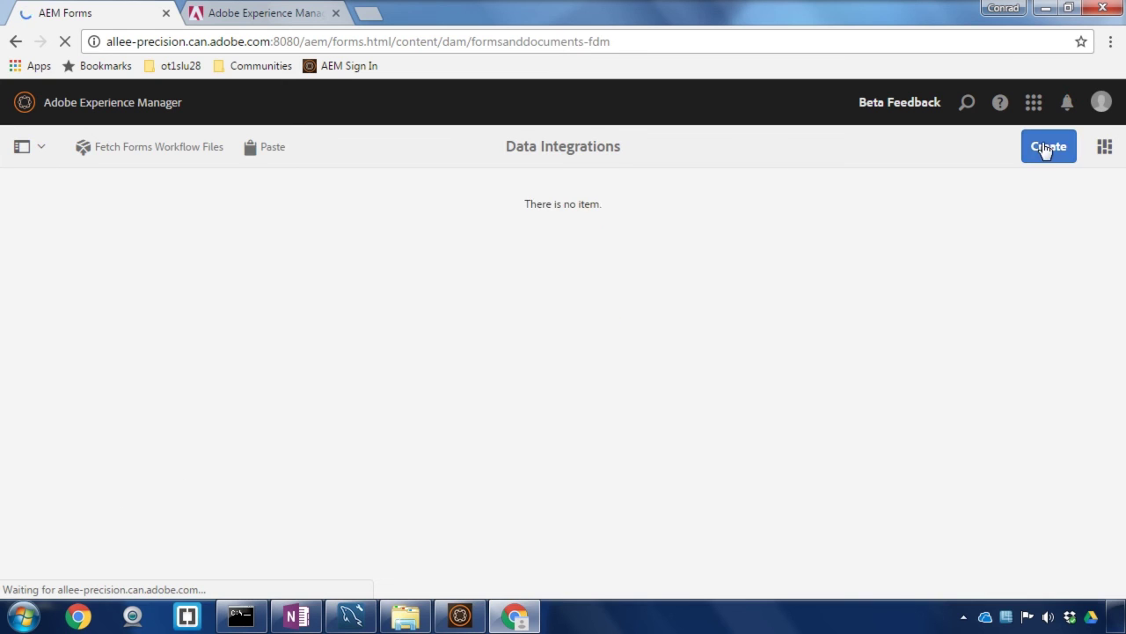
Step: Create a form data model titled 'Database Connection' and proceed to source selection
{"action": "left_click", "coordinate": [1046, 150]}
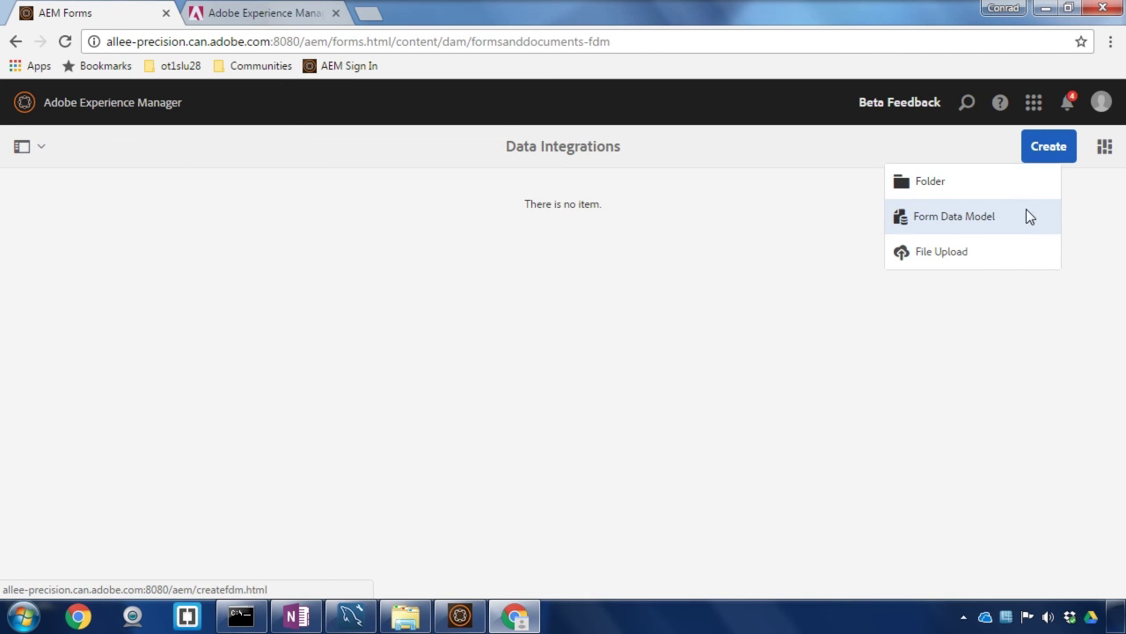
{"action": "left_click", "coordinate": [1018, 230]}
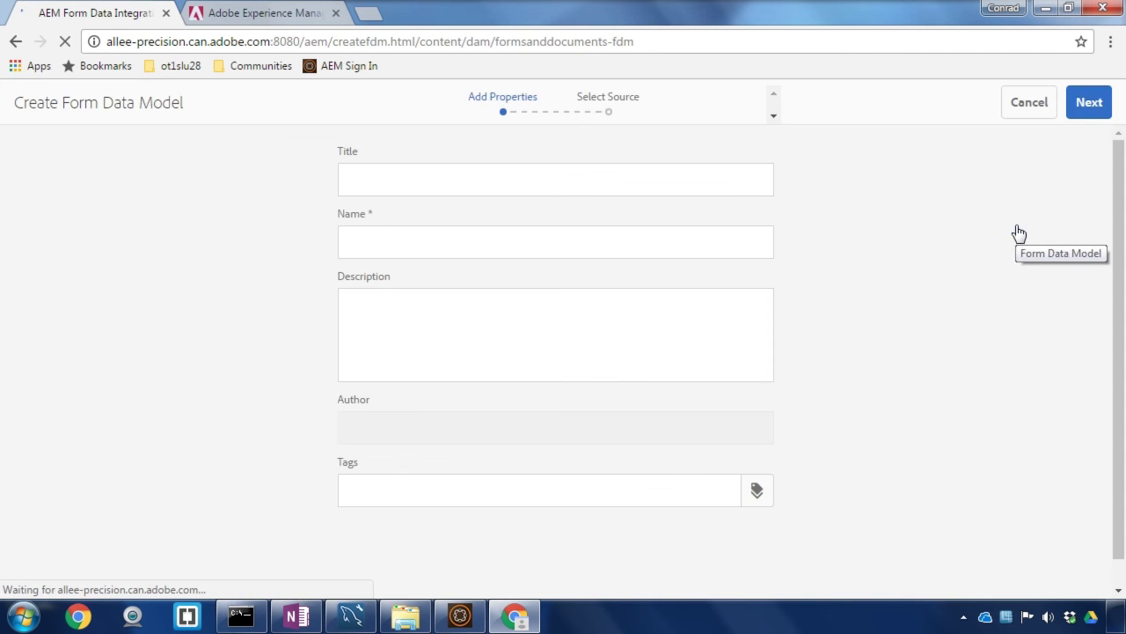
{"action": "left_click", "coordinate": [567, 182]}
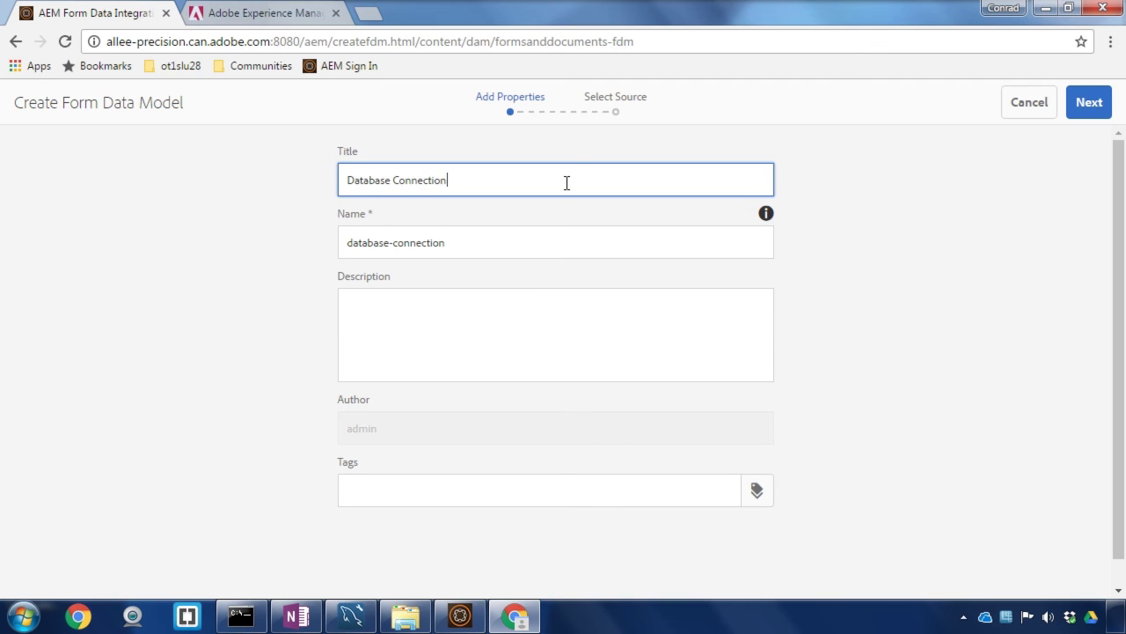
{"action": "left_click", "coordinate": [1095, 102]}
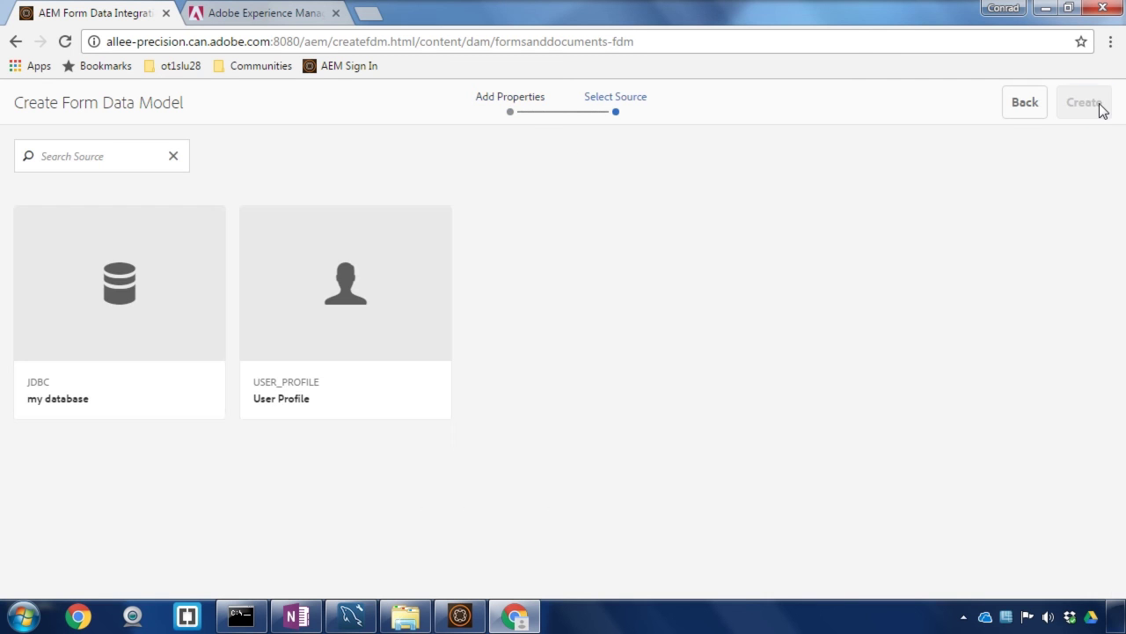